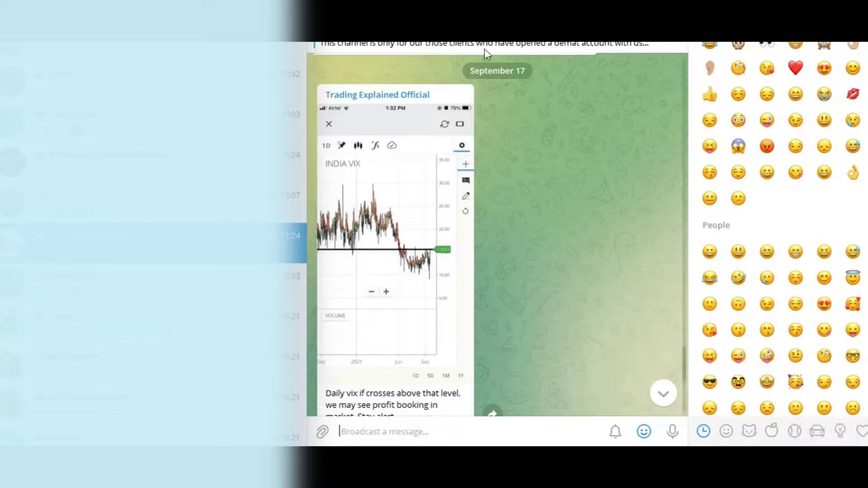
- Enlarge the INDIA VIX chart posted on September 17 in the Trading Explained Official channel, then close it
scroll(518, 118, "down", 1)
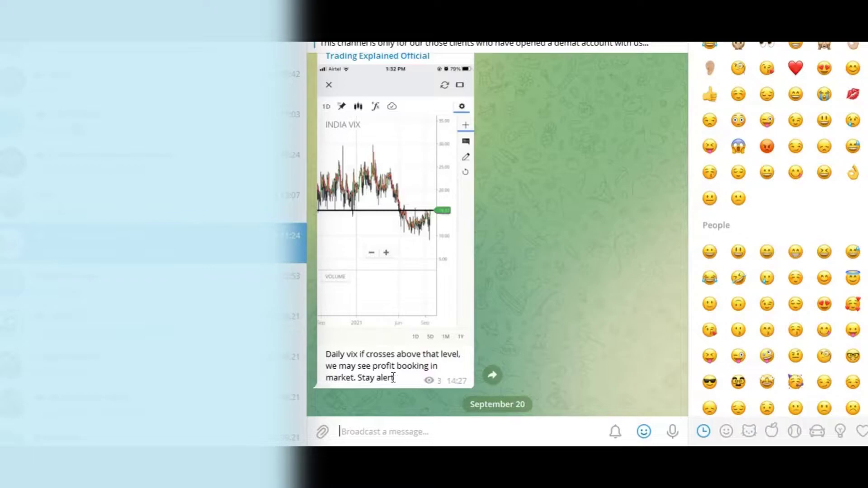
left_click(442, 267)
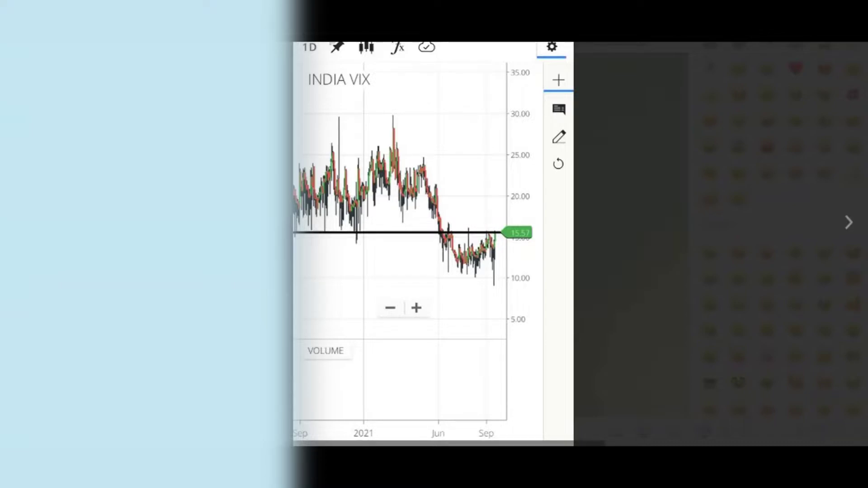
left_click(589, 173)
- View the INDIA VIX charts posted on September 20 at full size and close the image viewer
scroll(586, 175, "down", 5)
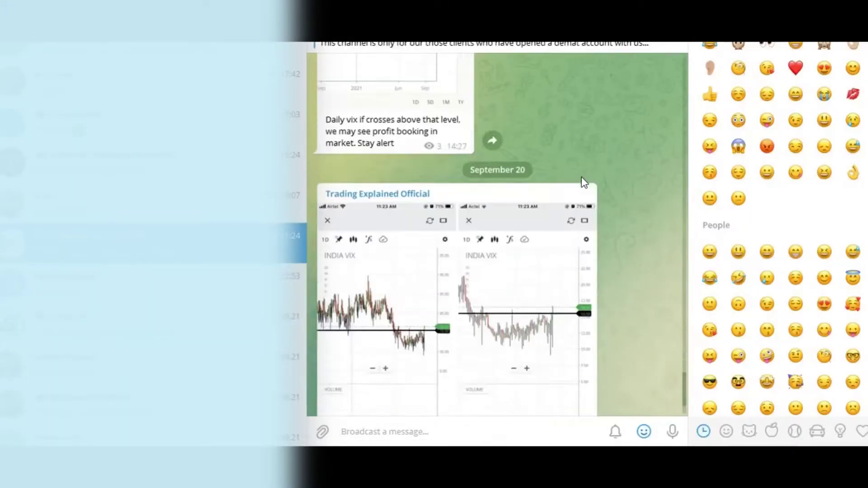
scroll(509, 185, "down", 1)
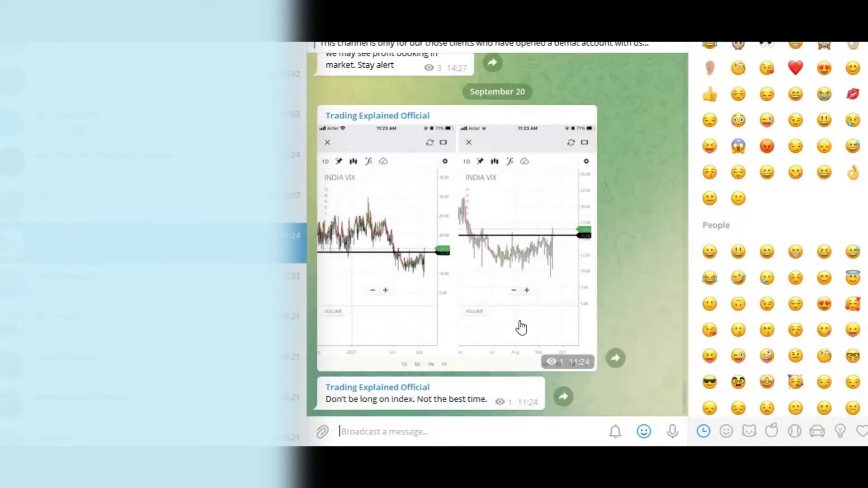
left_click(427, 274)
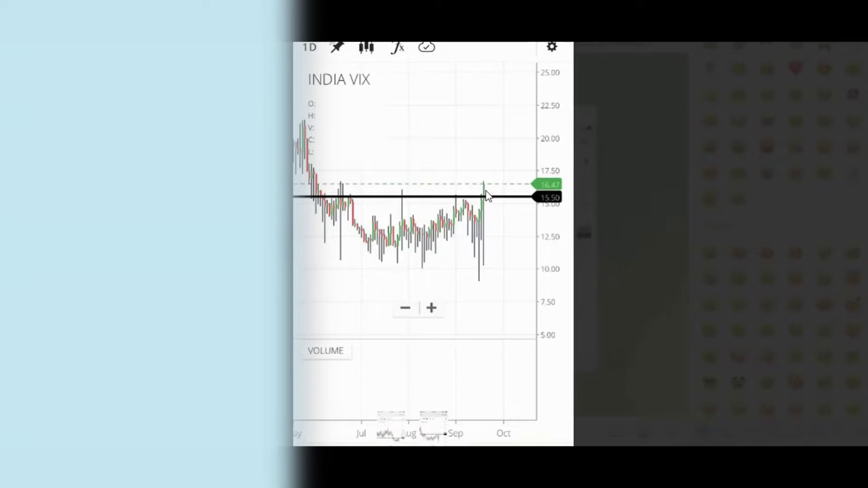
scroll(487, 196, "down", 5)
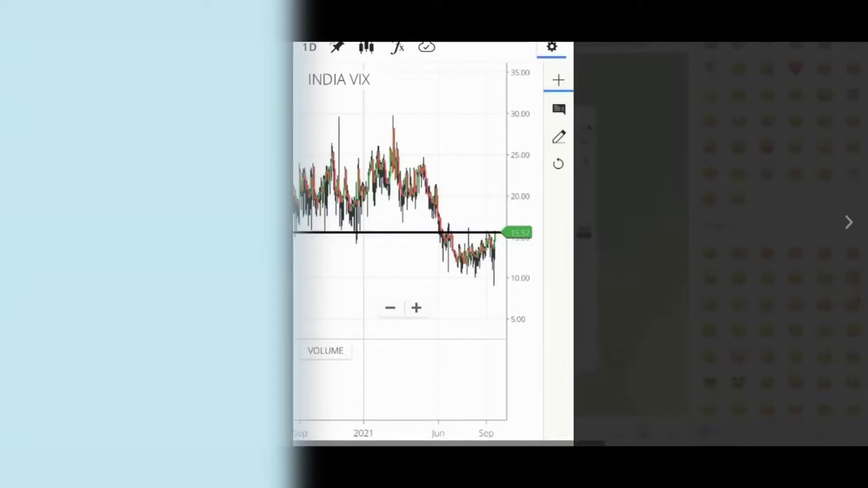
key("Escape")
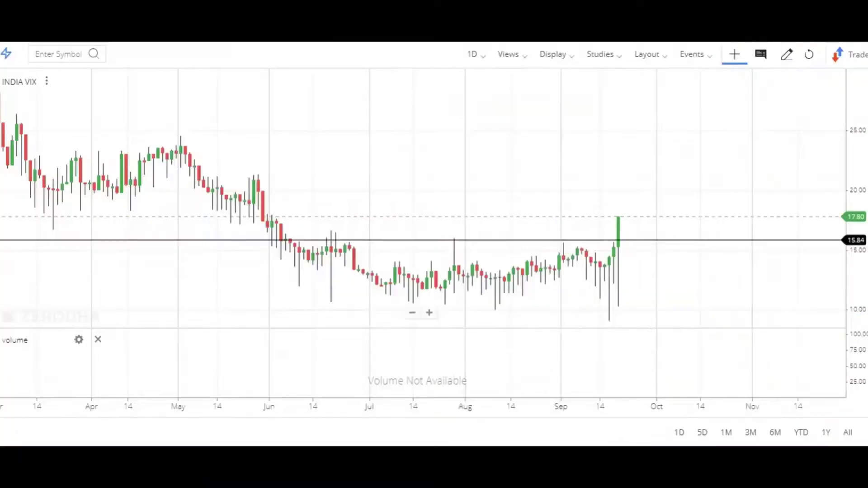
- Switch to Zerodha charts and compare the daily INDIA VIX with the 20 September morning rise on the 3-minute NIFTY SEP FUT chart
left_click(619, 239)
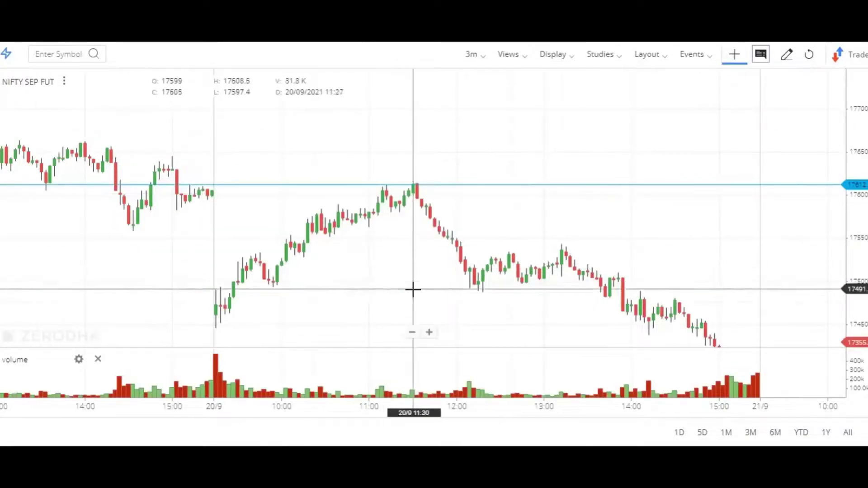
left_click_drag(413, 287, 649, 184)
scroll(688, 253, "up", 3)
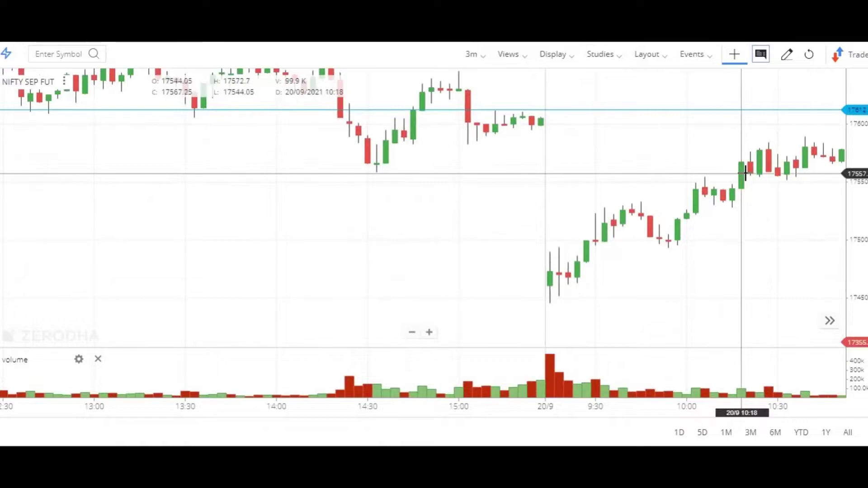
left_click_drag(828, 145, 760, 145)
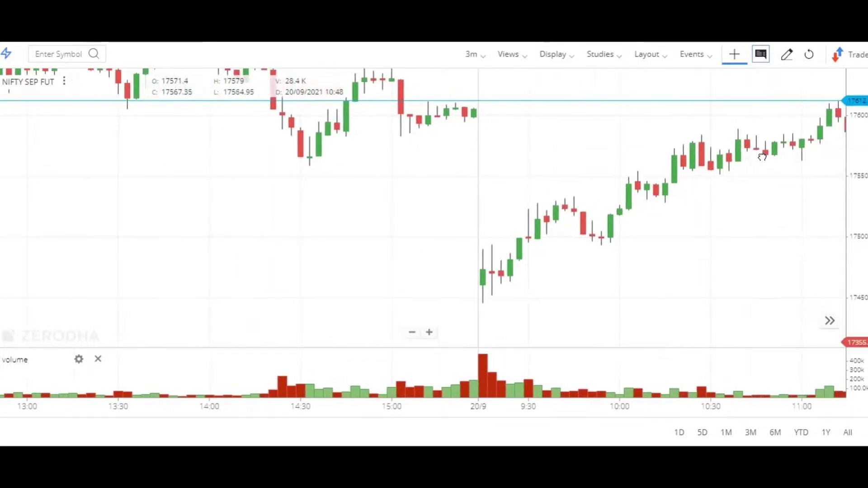
left_click_drag(810, 135, 788, 137)
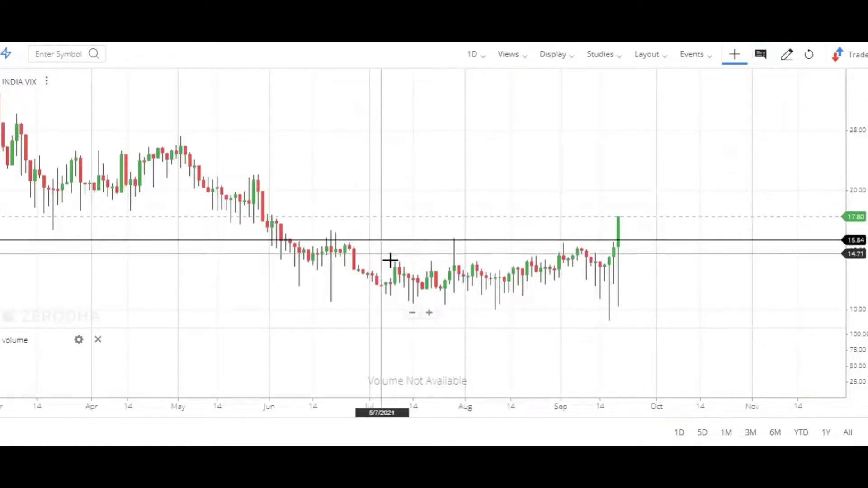
scroll(579, 239, "down", 6)
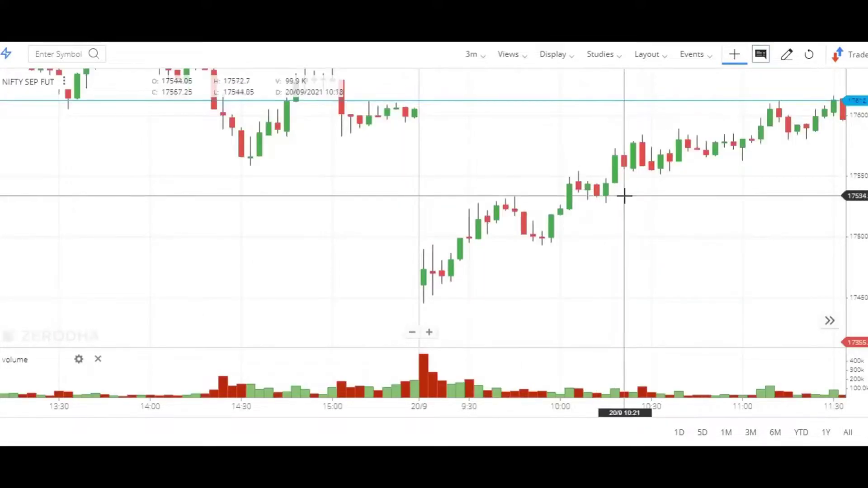
- Examine the 17 September close and 20 September gap-down opening on NIFTY SEP FUT against the blue horizontal line
left_click_drag(618, 201, 821, 228)
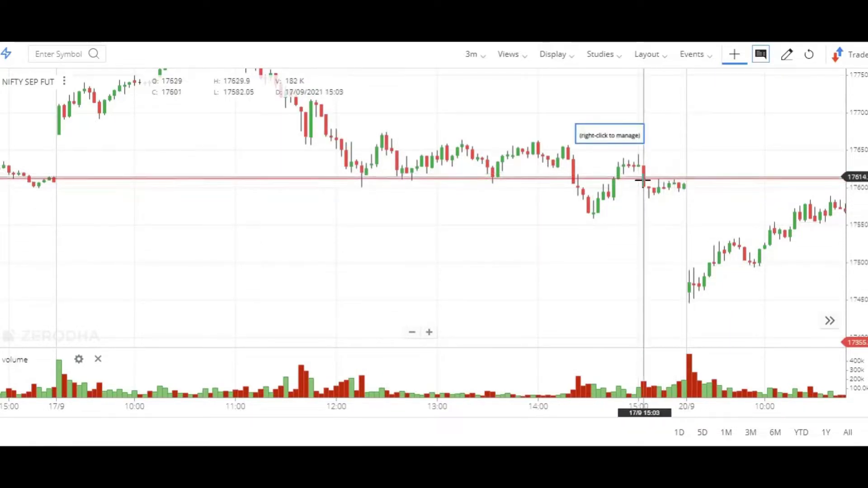
left_click_drag(694, 220, 659, 225)
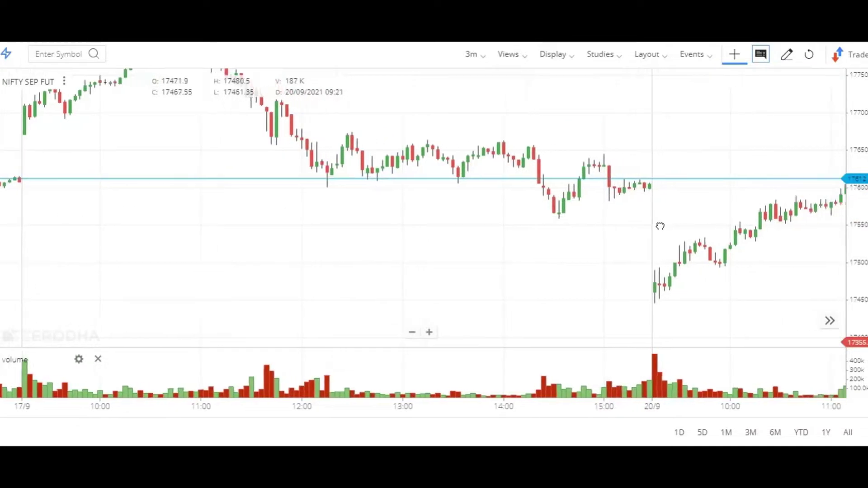
left_click_drag(748, 219, 750, 216)
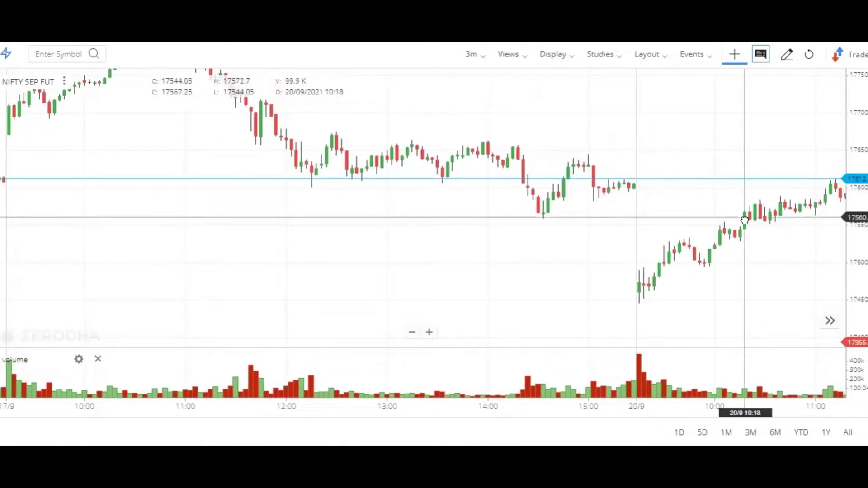
left_click_drag(837, 194, 812, 203)
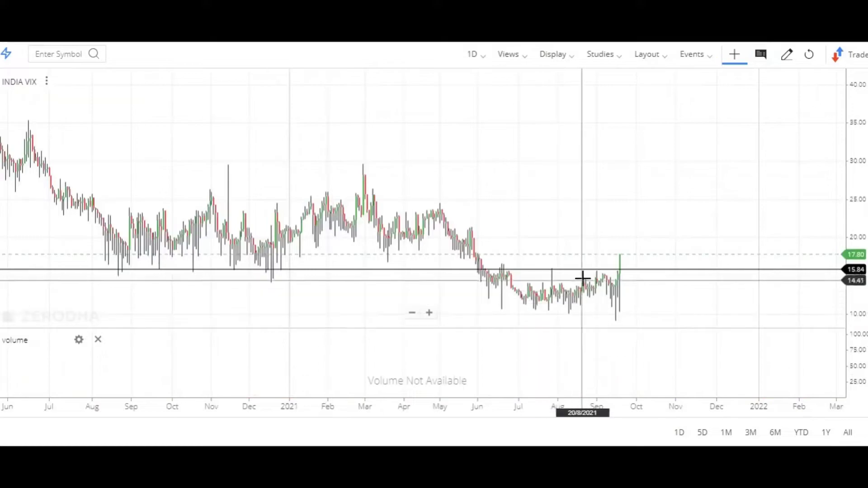
- Compare the daily INDIA VIX history around its black horizontal line with the NIFTY SEP FUT price action
left_click_drag(583, 278, 314, 229)
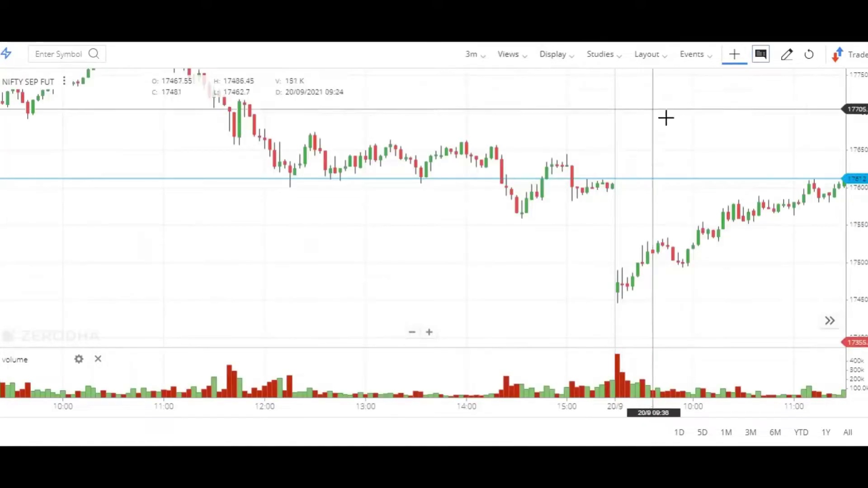
left_click_drag(743, 161, 739, 166)
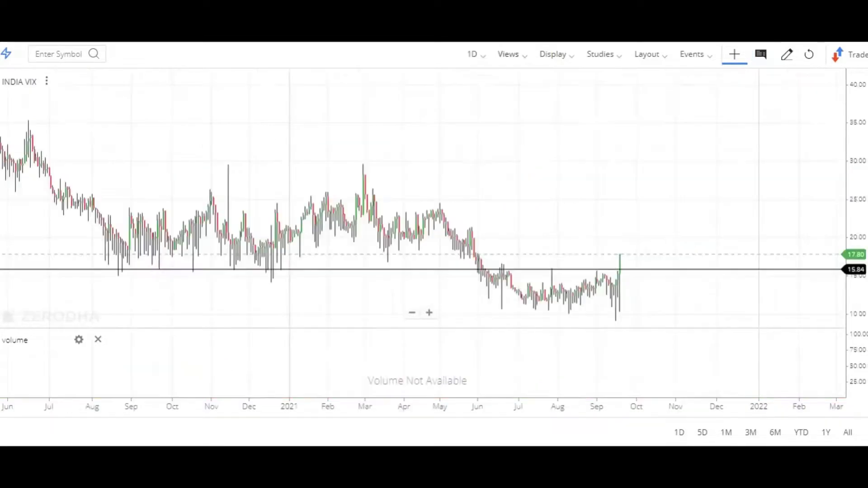
left_click(203, 269)
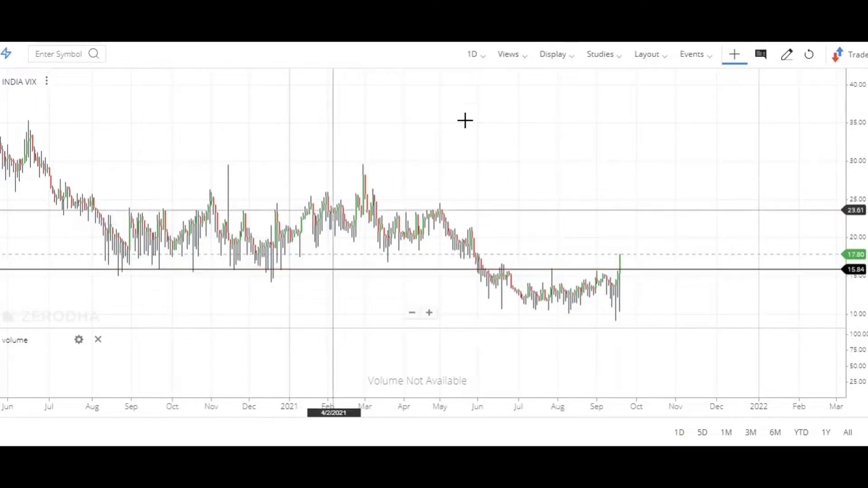
- Change the INDIA VIX chart to the 3-minute interval and rescale it around the 20 September session
mouse_move(475, 57)
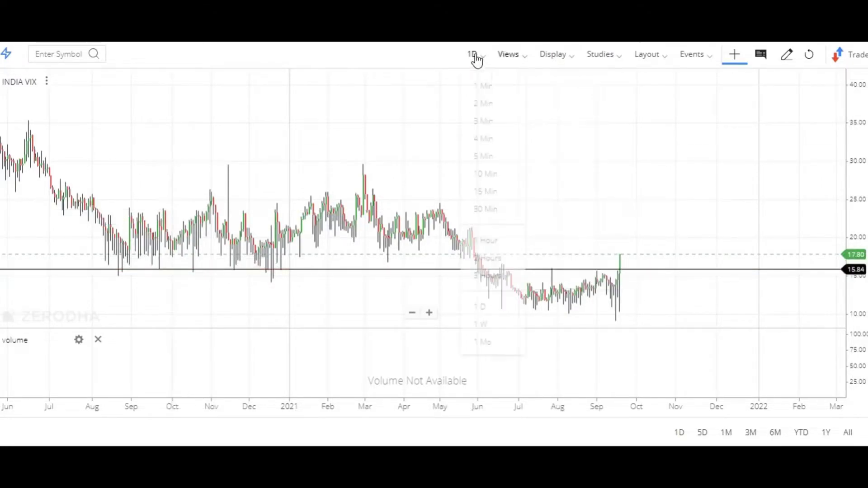
left_click(493, 121)
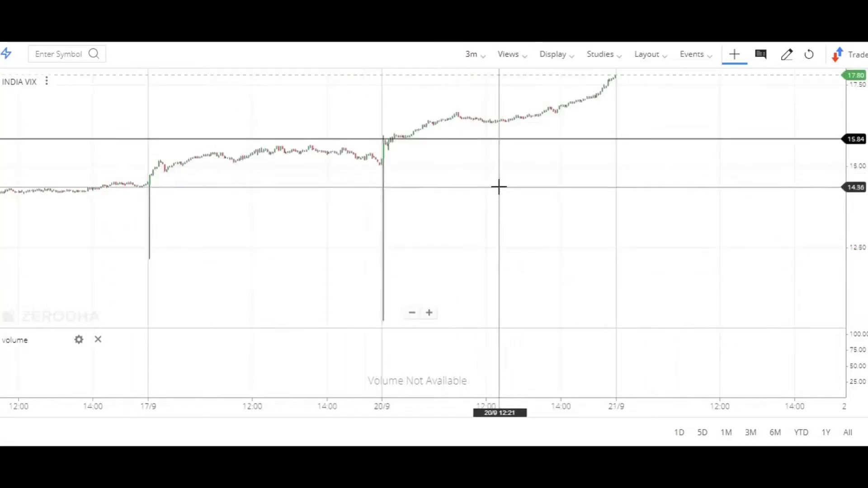
scroll(291, 186, "up", 3)
left_click_drag(503, 348, 642, 304)
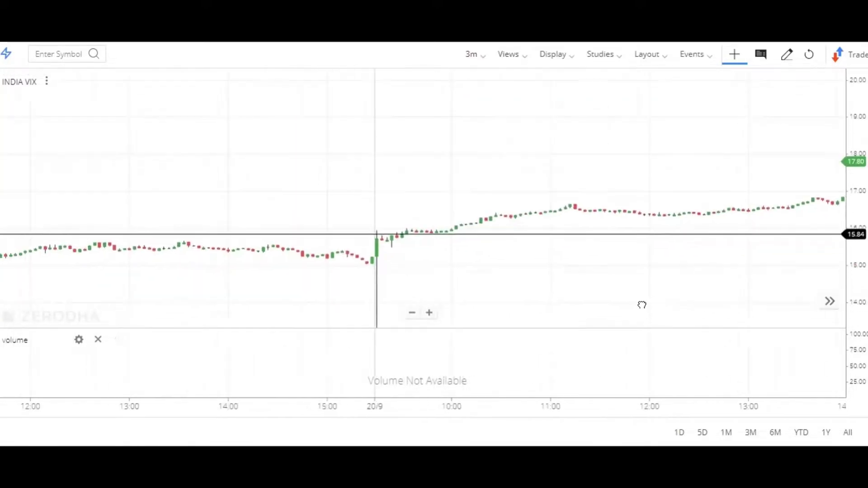
left_click_drag(865, 281, 866, 343)
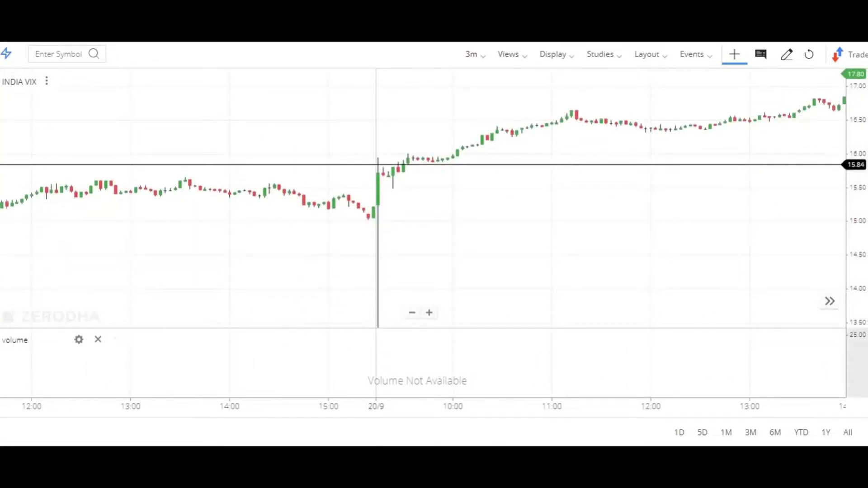
left_click_drag(861, 252, 855, 89)
left_click_drag(644, 254, 619, 312)
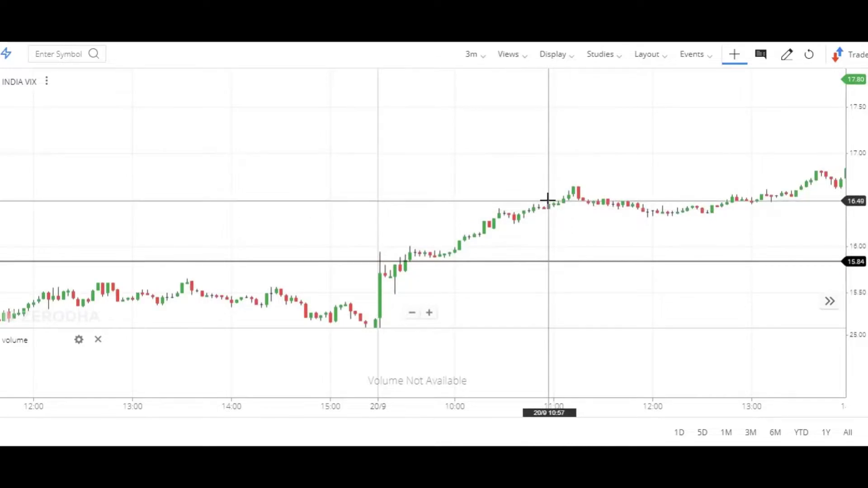
scroll(636, 210, "down", 5)
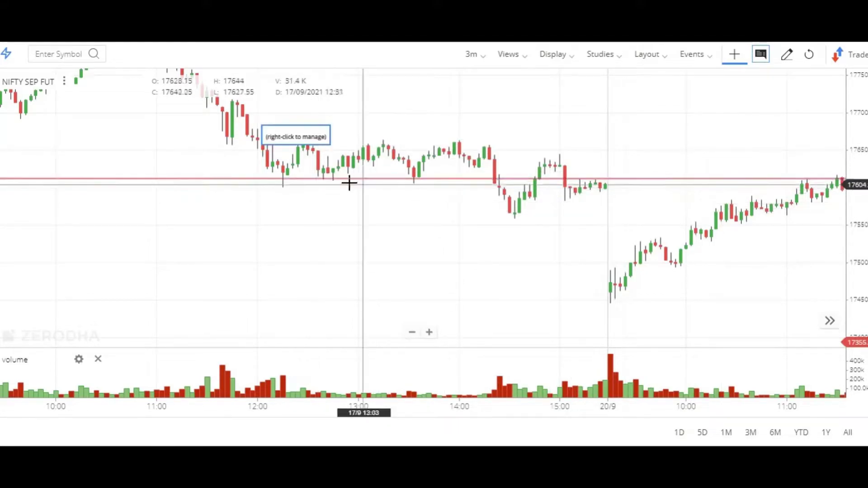
- Examine the 20 September NIFTY SEP FUT candles up to 11:30 in close-up, where price approaches the blue horizontal line
left_click_drag(818, 218, 816, 223)
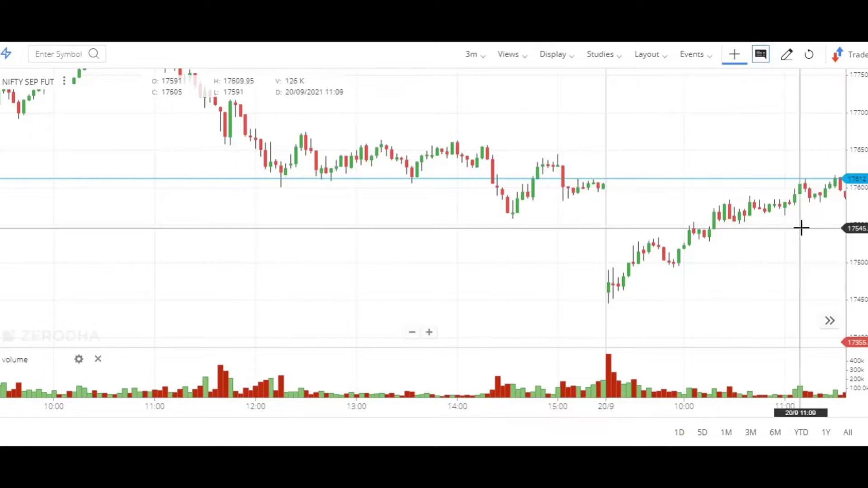
left_click_drag(801, 228, 777, 226)
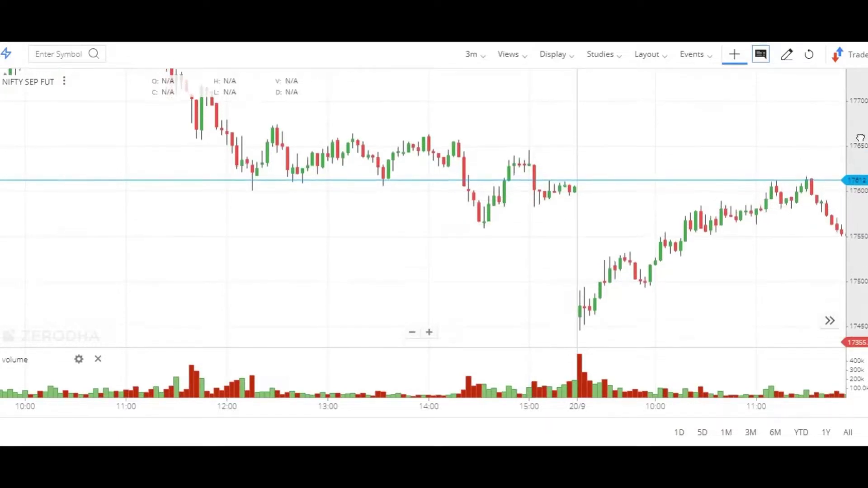
scroll(807, 244, "up", 5)
left_click_drag(808, 246, 698, 204)
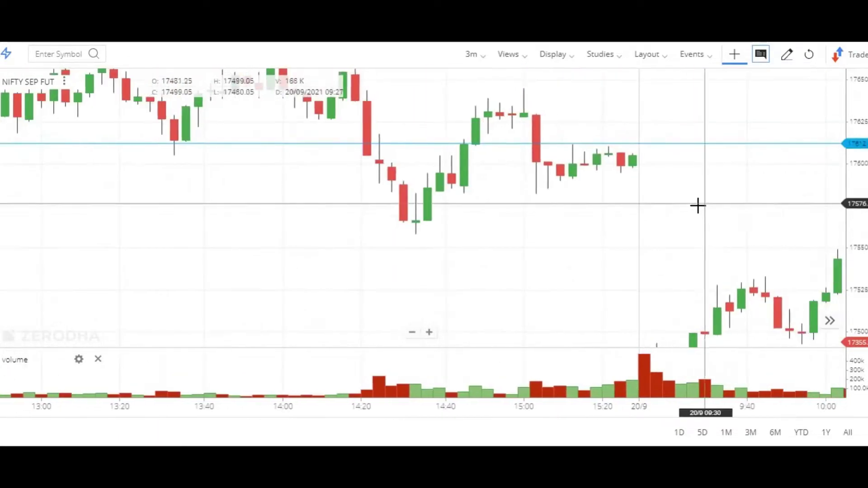
left_click_drag(755, 204, 645, 221)
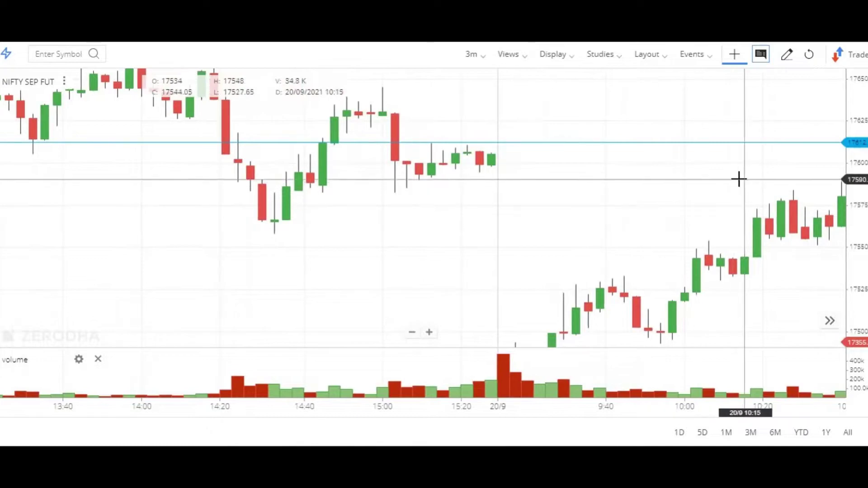
left_click_drag(744, 195, 648, 203)
left_click_drag(770, 172, 651, 179)
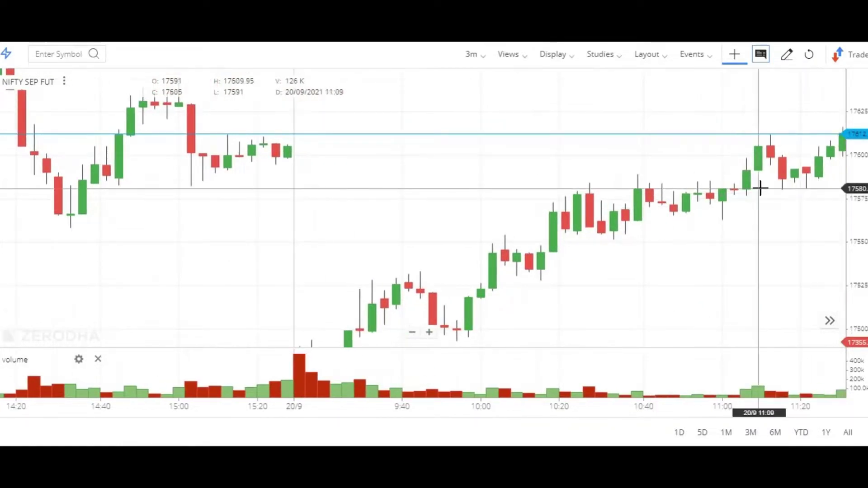
left_click_drag(760, 185, 746, 198)
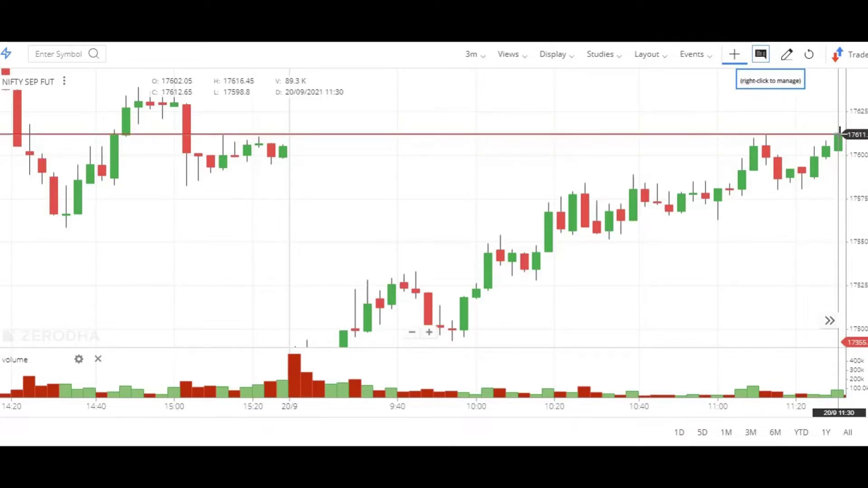
left_click(838, 134)
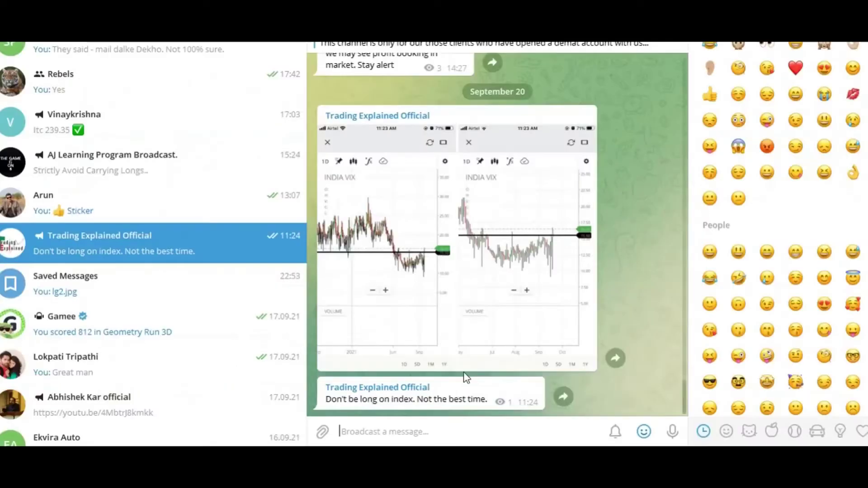
- Switch to Telegram and review the INDIA VIX charts and index warning posted at 11:23 in the Rebels group
left_click(209, 92)
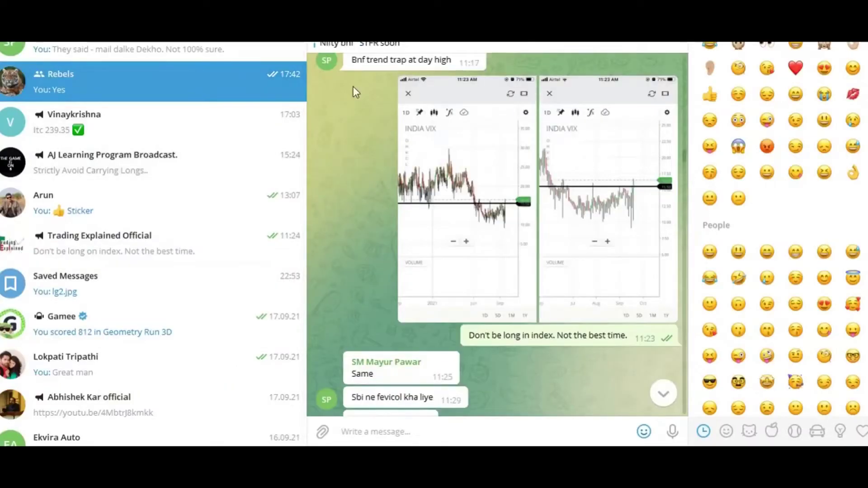
scroll(541, 126, "up", 1)
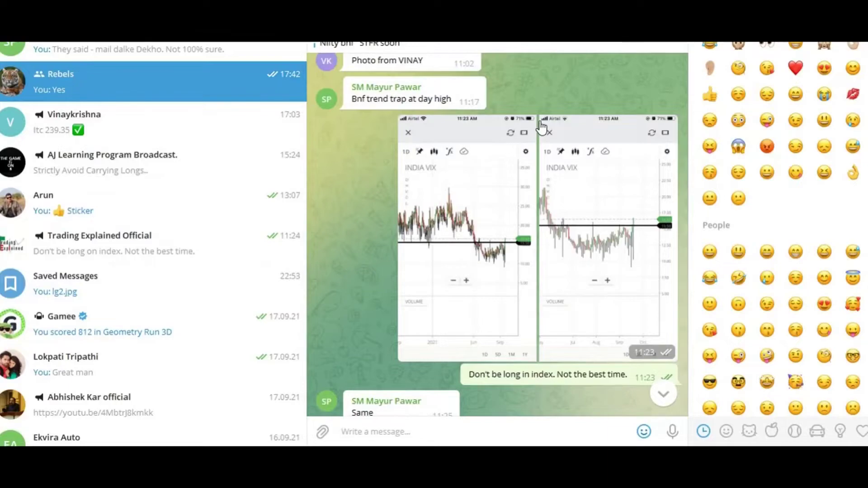
scroll(542, 125, "down", 1)
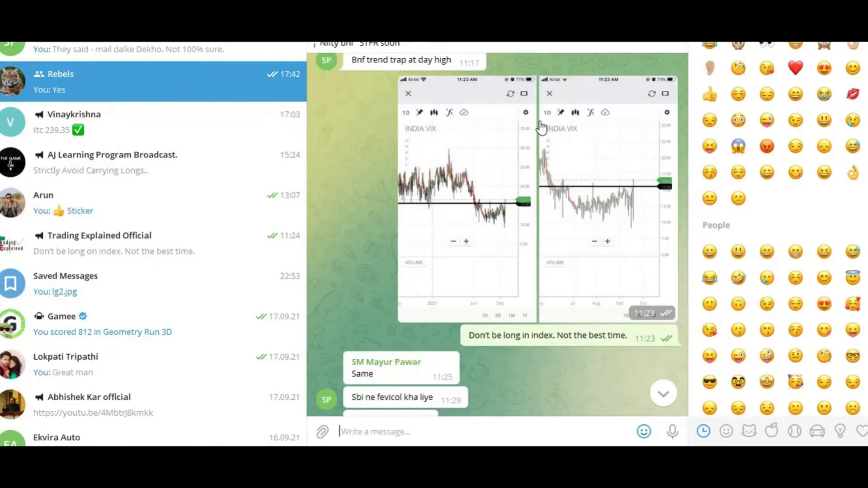
- Enlarge the INDIA VIX screenshot posted at 11:23 in the Rebels group, then close it and review the messages below
scroll(542, 126, "up", 1)
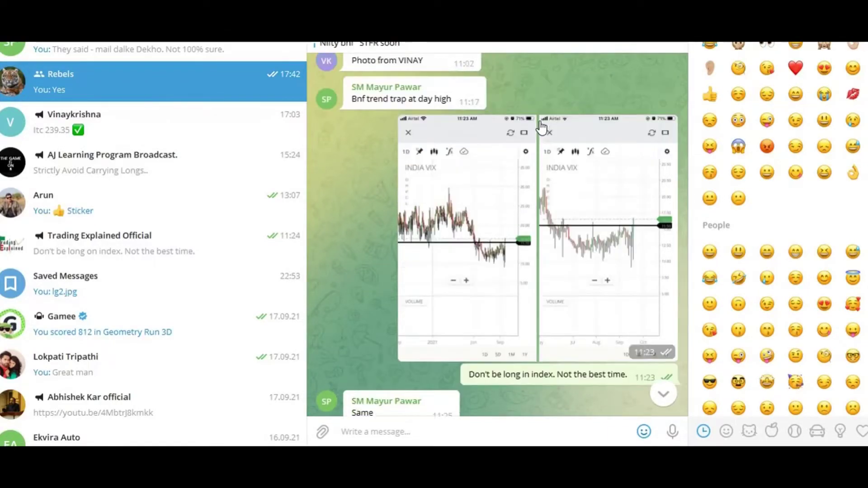
left_click(466, 210)
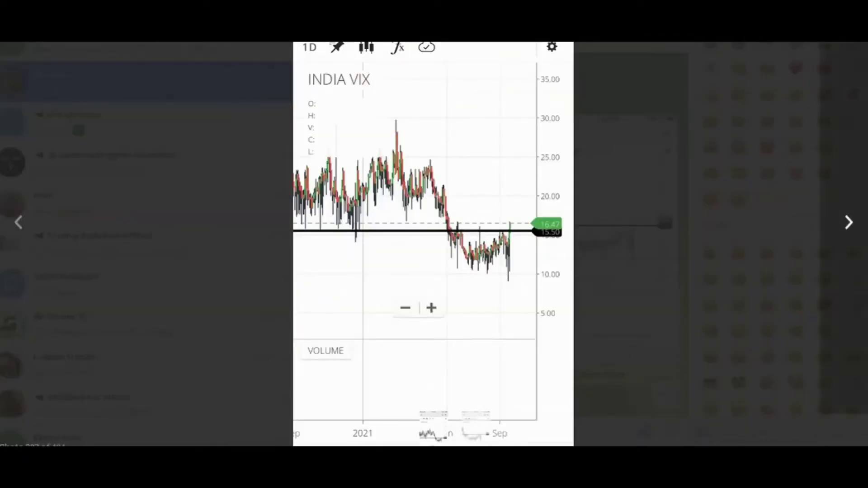
key("Escape")
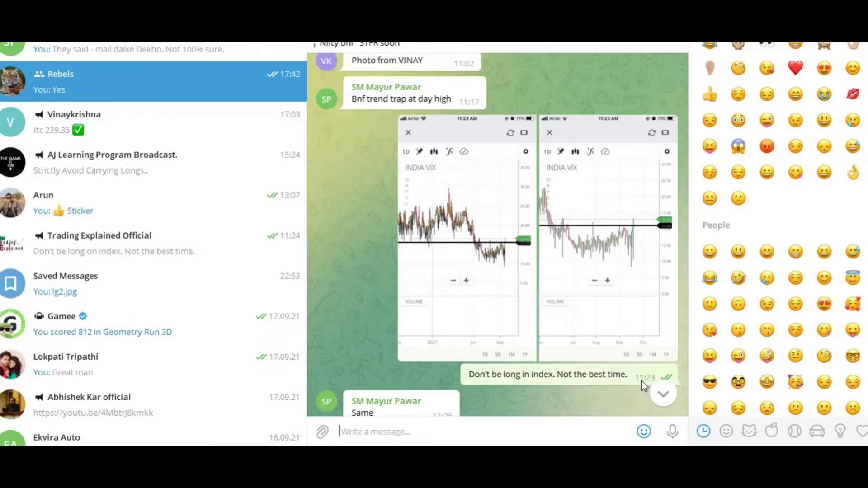
scroll(642, 381, "down", 5)
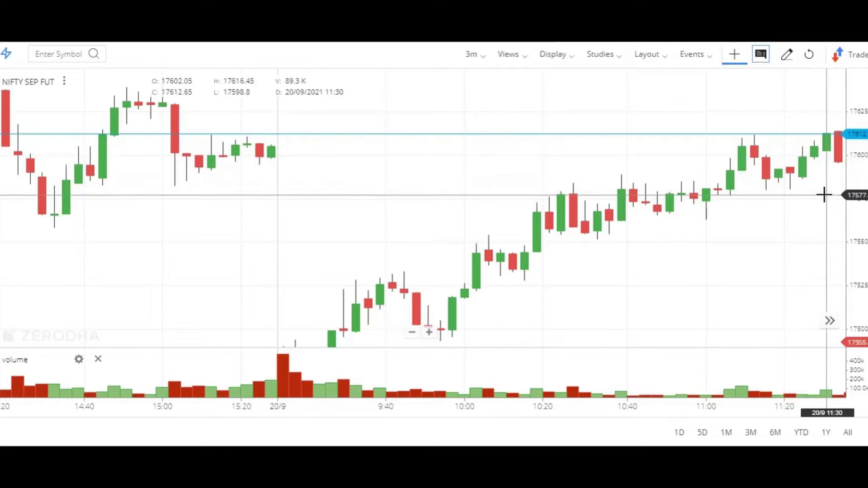
- Examine the NIFTY SEP FUT 3-minute candles after 11:30 on 20 September, following price down from the blue horizontal line
left_click_drag(824, 202, 723, 194)
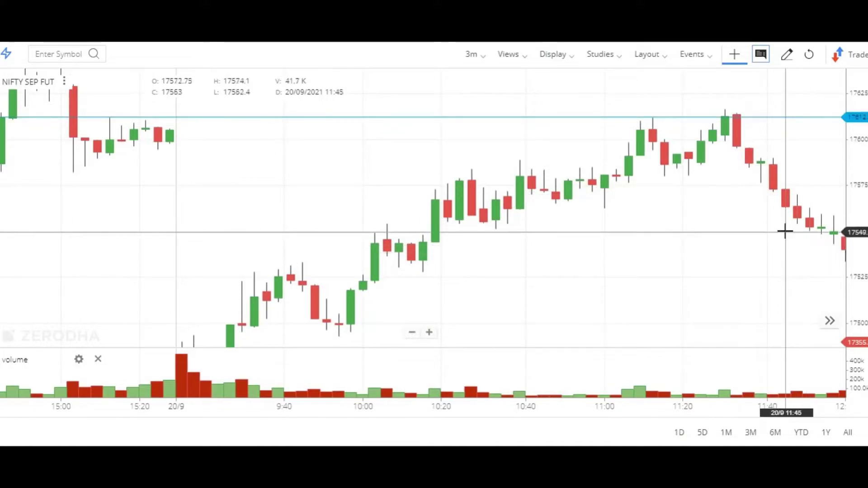
left_click_drag(806, 232, 775, 242)
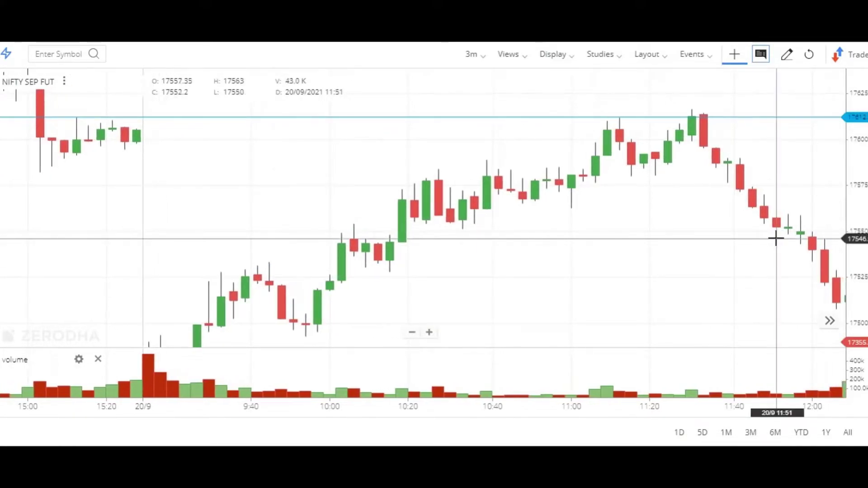
left_click_drag(775, 238, 742, 241)
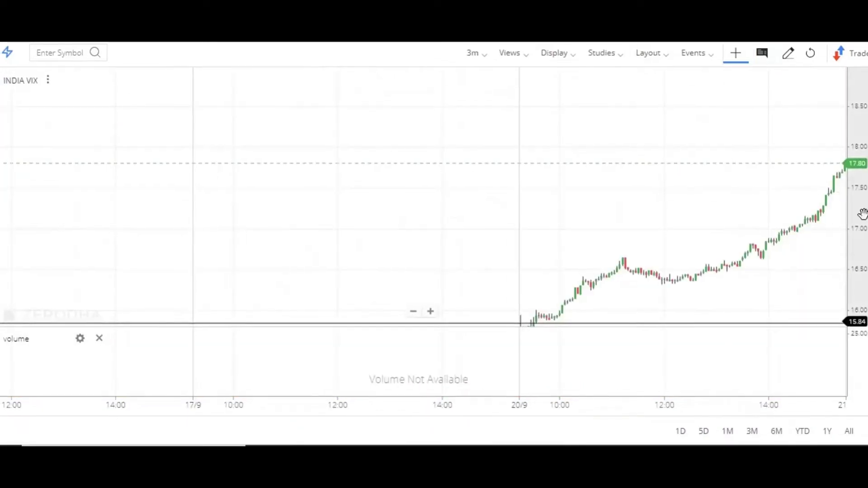
- Examine the INDIA VIX 3-minute candles up to the 20 September close, and apply a saved daily view to the chart
left_click_drag(861, 213, 589, 239)
scroll(436, 213, "up", 5)
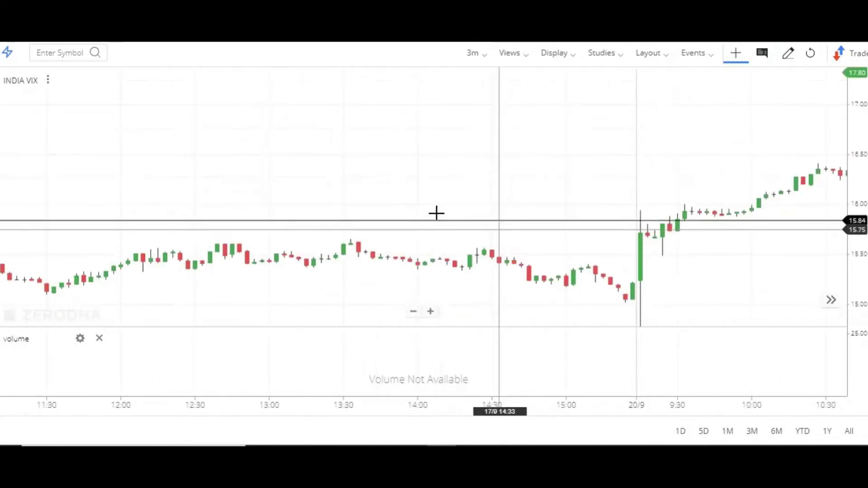
left_click(832, 301)
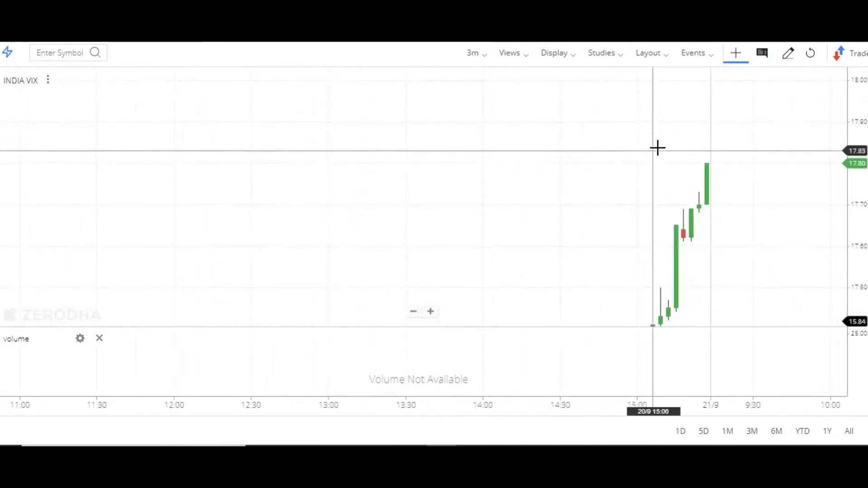
left_click_drag(713, 161, 688, 203)
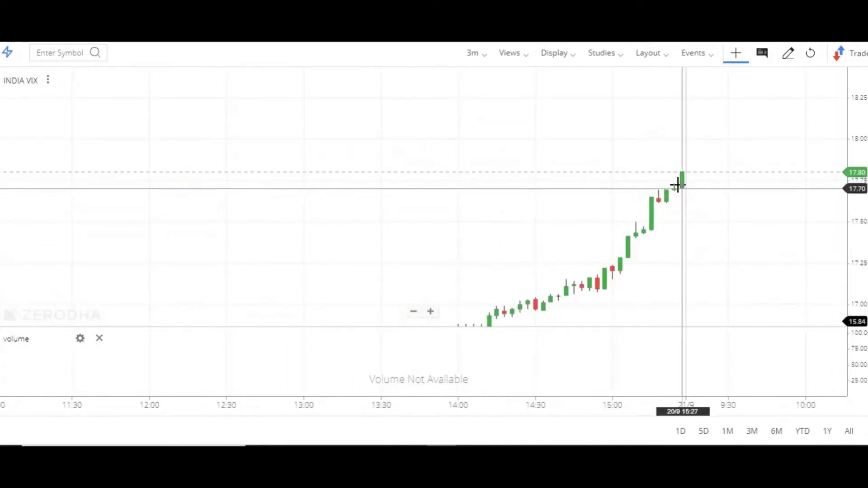
left_click(510, 53)
left_click(543, 125)
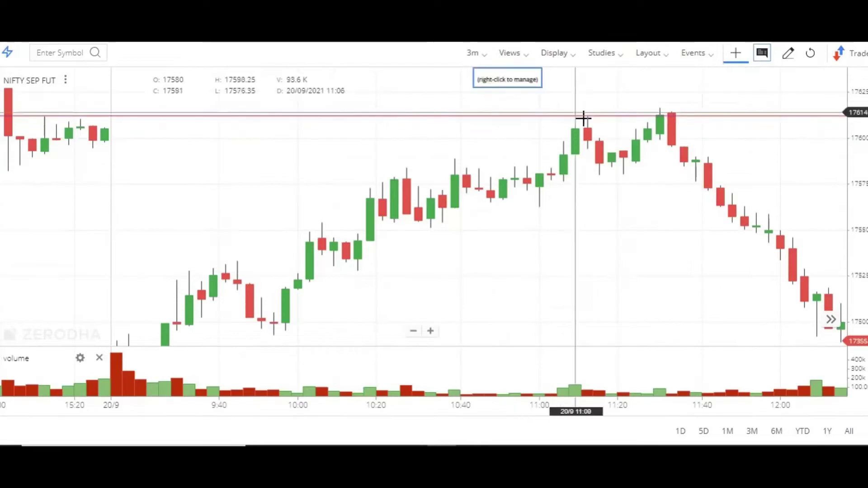
- Follow the NIFTY SEP FUT 3-minute candles from the blue horizontal line to the 20 September close
left_click_drag(581, 120, 556, 184)
scroll(556, 183, "down", 10)
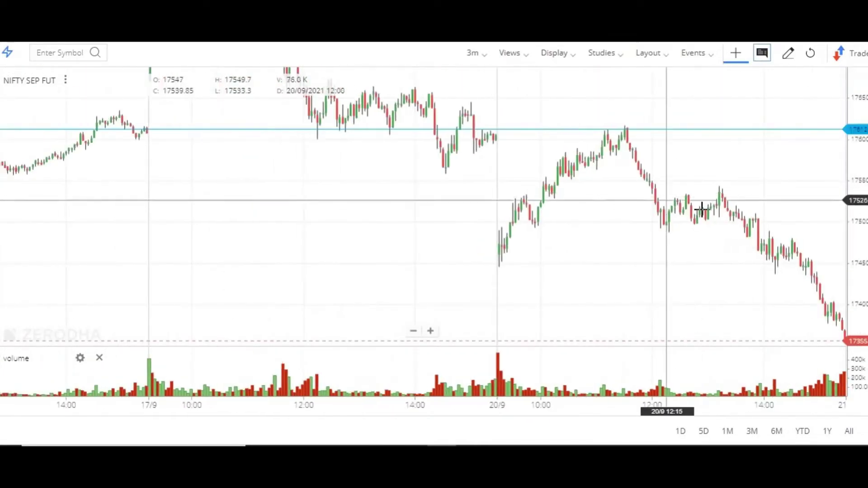
scroll(561, 202, "up", 4)
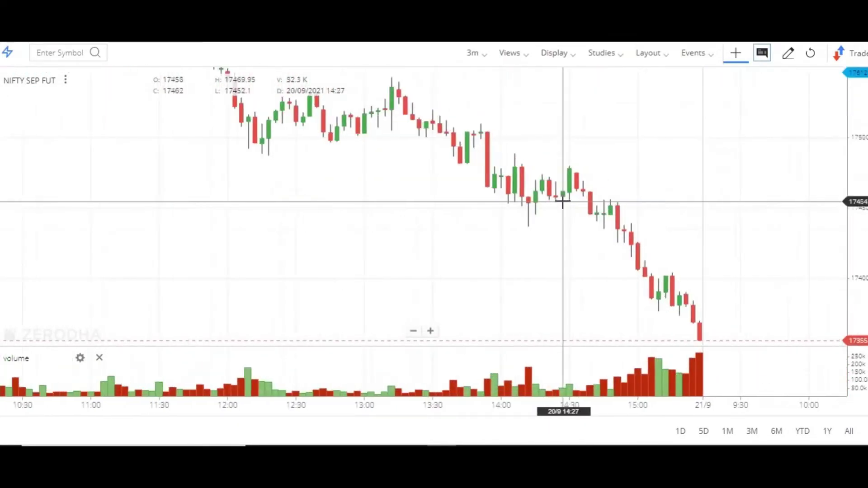
scroll(561, 201, "down", 4)
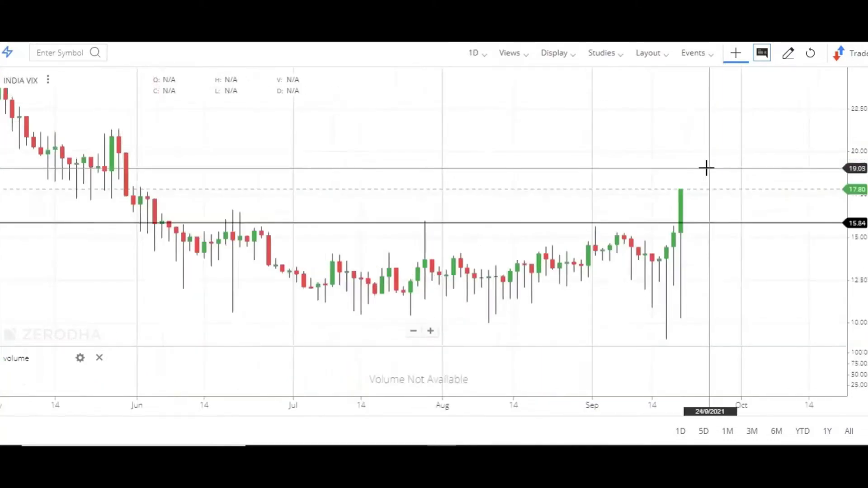
- Examine the daily INDIA VIX history from August 2020 to September 2021 around the black horizontal line
scroll(707, 168, "down", 3)
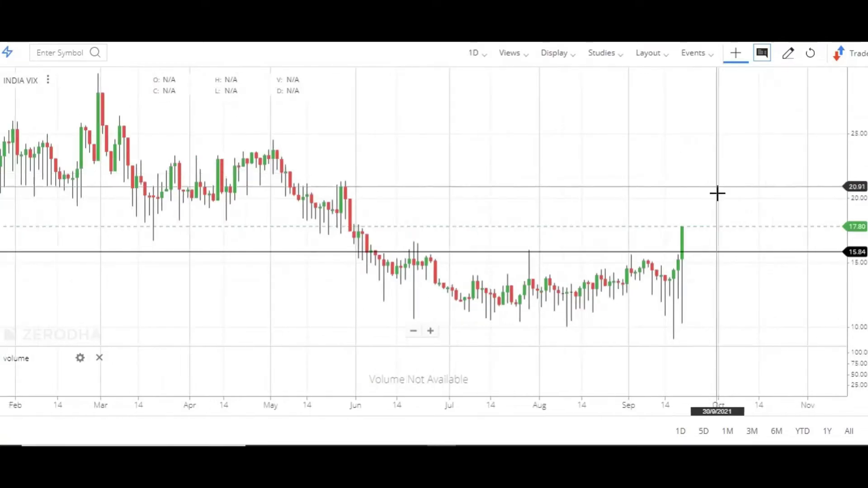
scroll(724, 237, "down", 3)
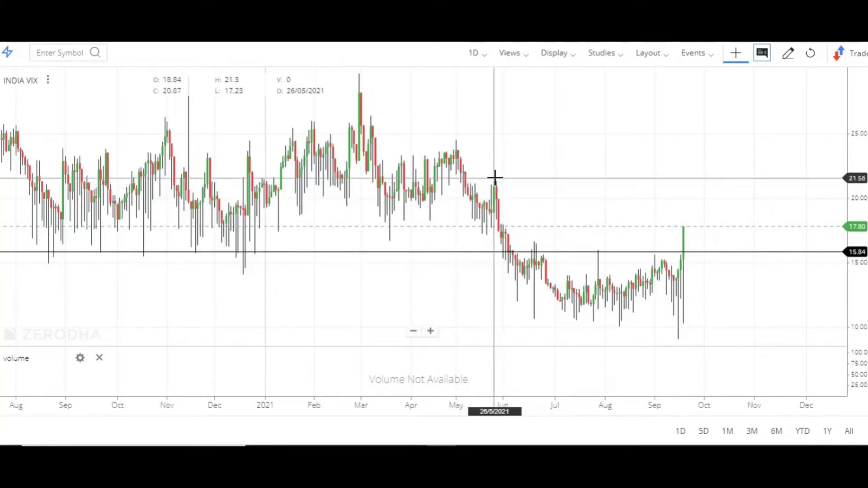
left_click_drag(495, 181, 616, 208)
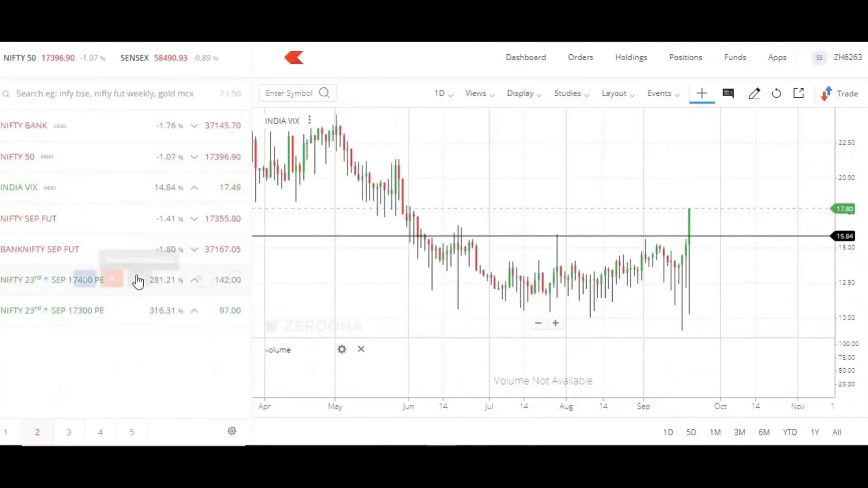
- Open the BANKNIFTY SEP FUT daily chart in its own window, framed on the August and September candles
left_click(170, 250)
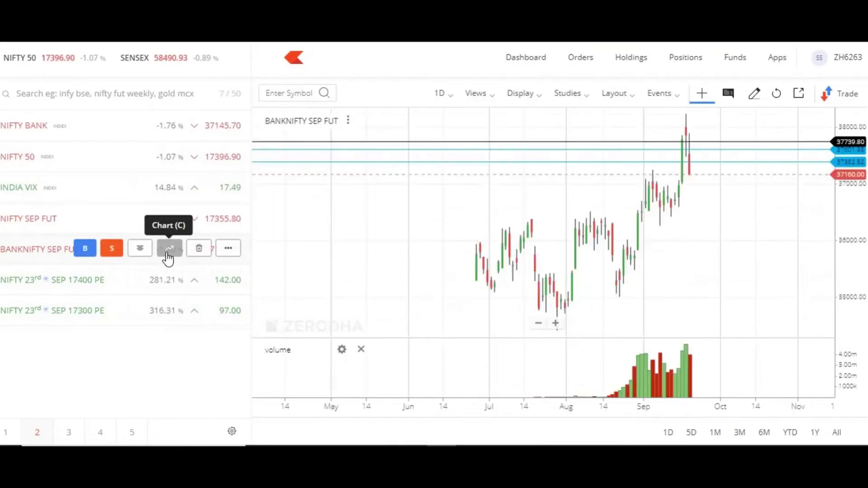
left_click(800, 96)
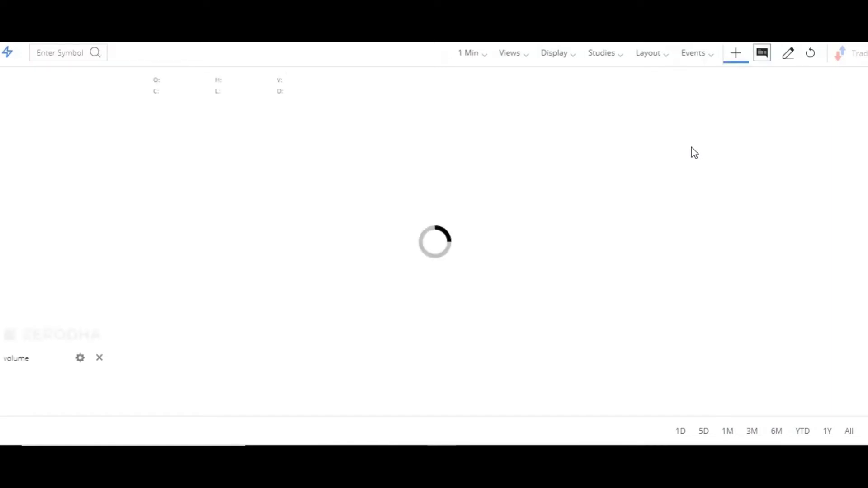
scroll(718, 164, "up", 5)
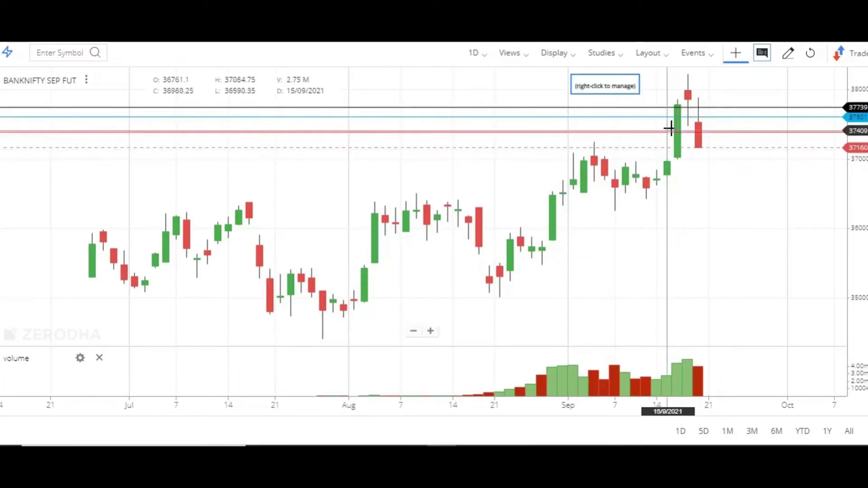
scroll(695, 179, "up", 3)
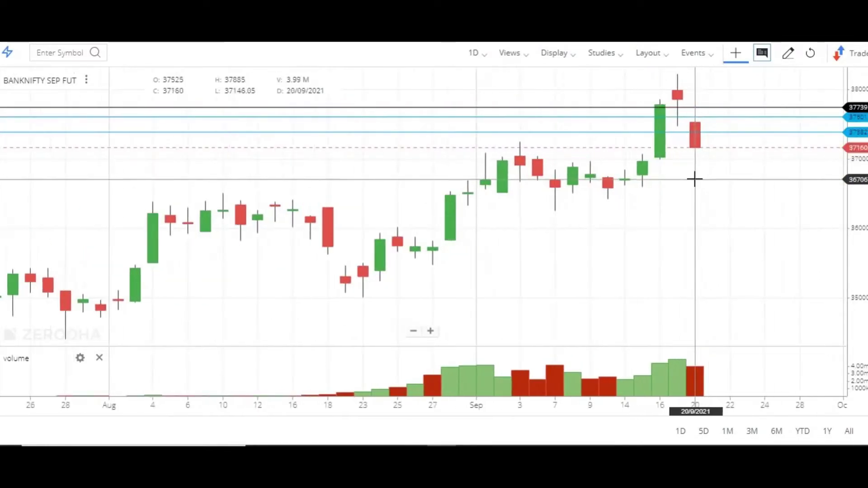
- Examine the BANKNIFTY SEP FUT daily candles for 17 and 20 September against the black and blue horizontal lines
left_click_drag(682, 188, 630, 281)
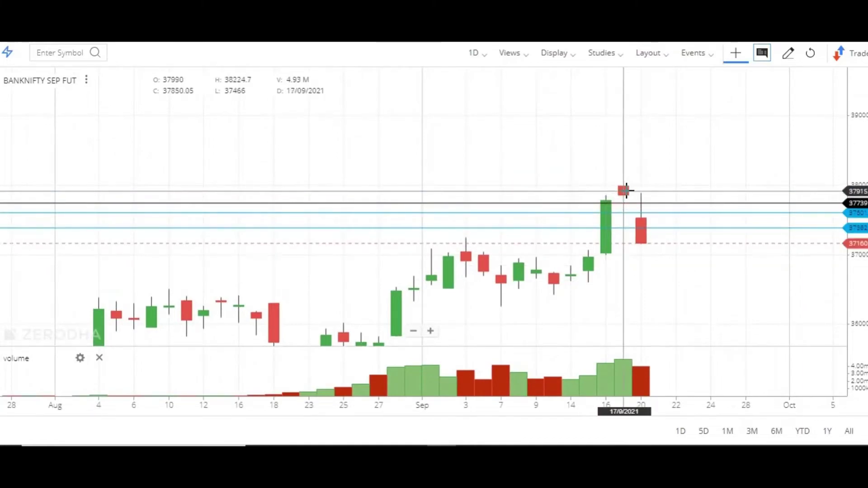
mouse_move(626, 193)
left_mouse_down()
mouse_move(623, 237)
mouse_move(634, 186)
mouse_move(643, 182)
mouse_move(640, 193)
left_mouse_up()
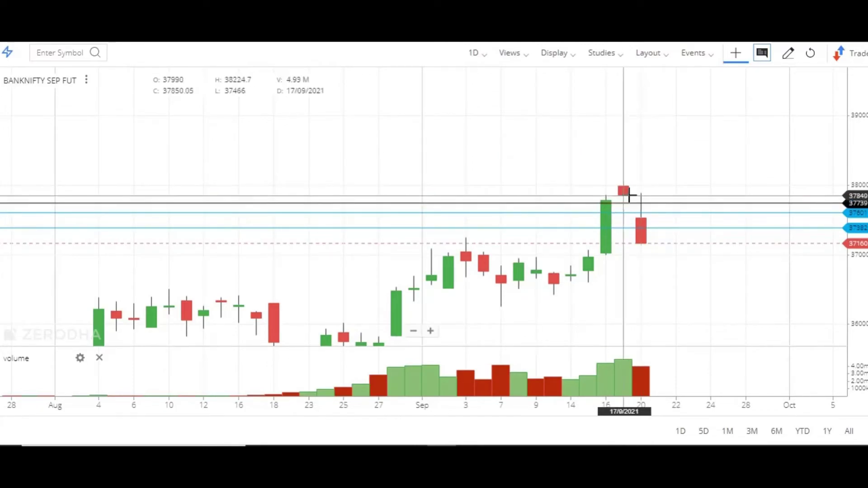
left_click_drag(626, 217, 511, 67)
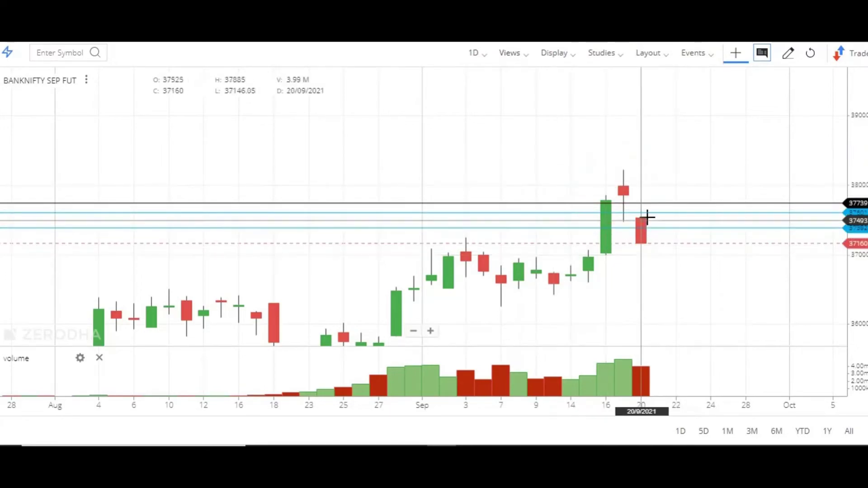
- Apply the saved 3-minute view to the BANKNIFTY SEP FUT chart and show the full 20 September session
left_click(516, 54)
left_click(541, 104)
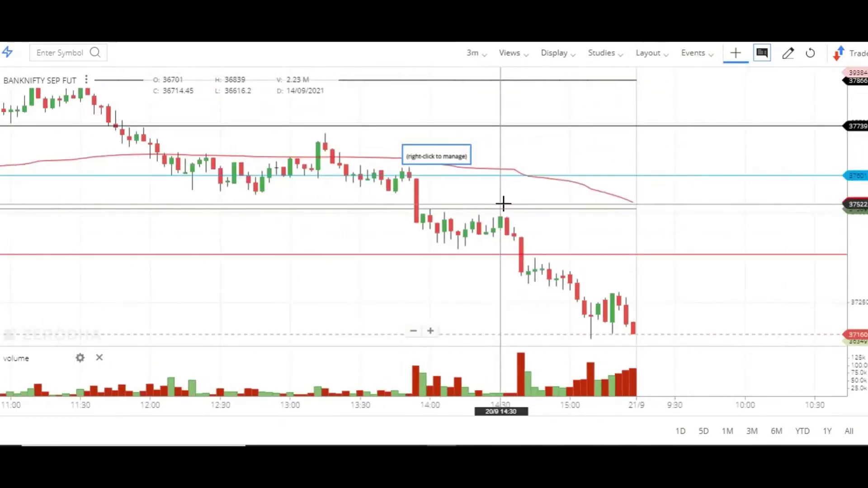
scroll(504, 202, "down", 5)
- Delete the two blue horizontal lines below the black line on the BANKNIFTY SEP FUT chart
right_click(434, 232)
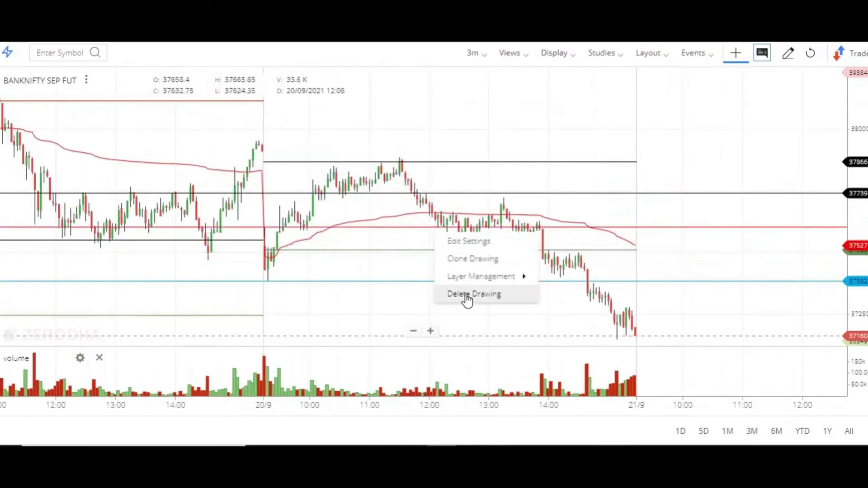
left_click(470, 293)
right_click(487, 281)
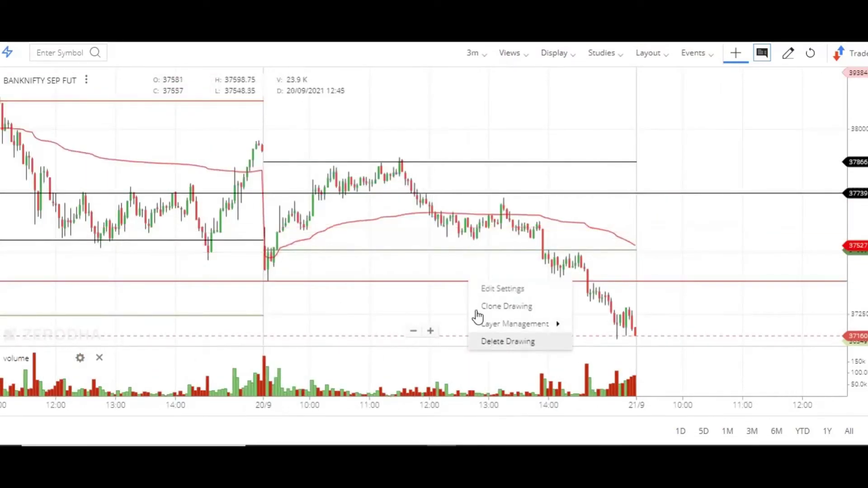
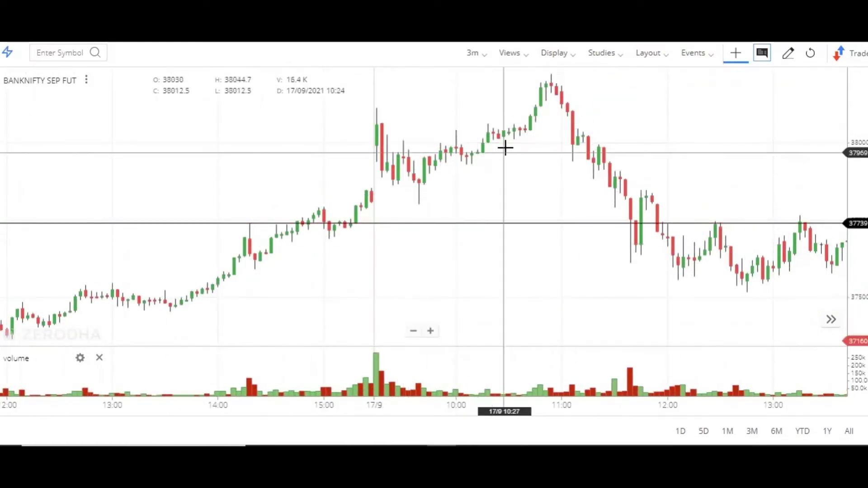
- Examine the BANKNIFTY SEP FUT 3-minute candles from the 17 September session into the 20 September opening gap
left_click_drag(669, 243, 502, 300)
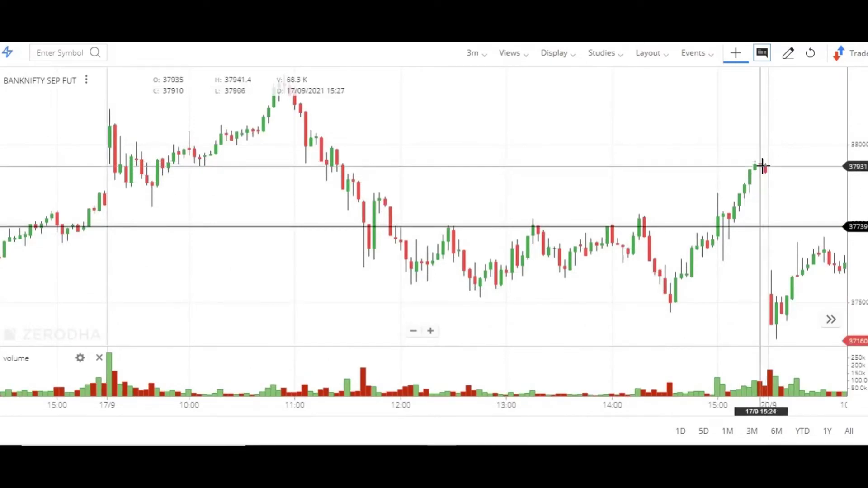
scroll(775, 164, "down", 3)
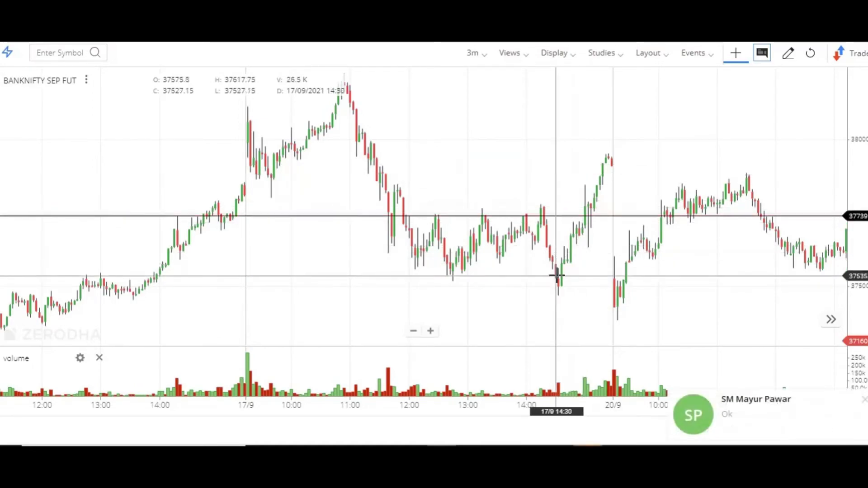
scroll(610, 299, "up", 2)
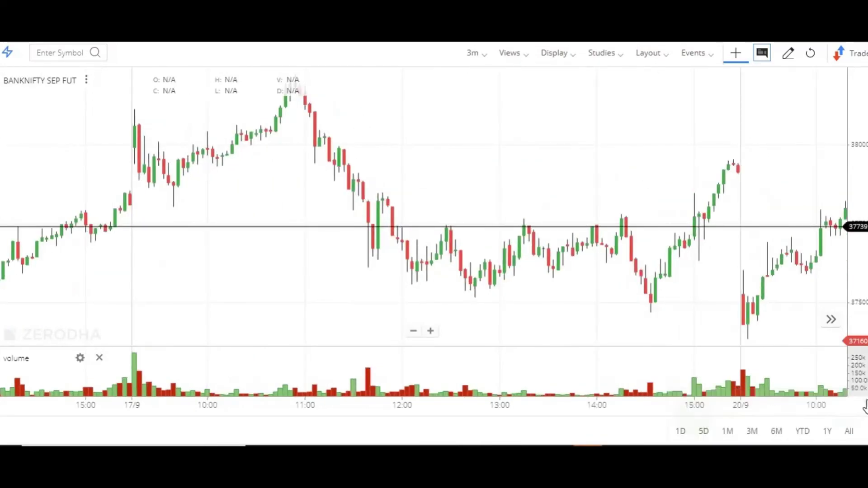
scroll(648, 277, "right", 5)
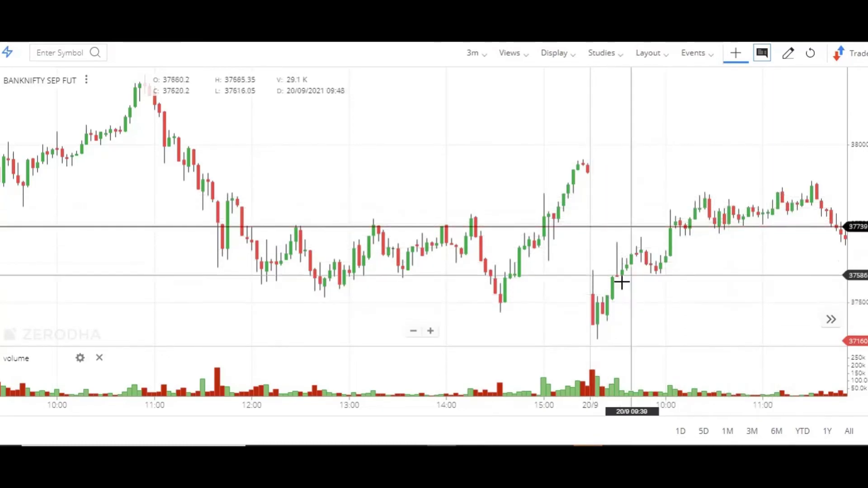
left_click_drag(658, 285, 707, 281)
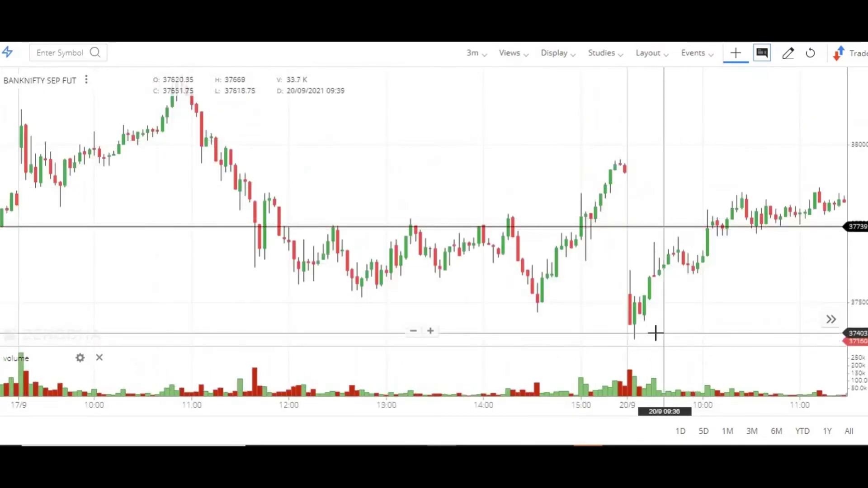
- Follow BANKNIFTY SEP FUT through the 20 September session, from the morning rise above the black line to the close
left_click_drag(756, 266, 667, 267)
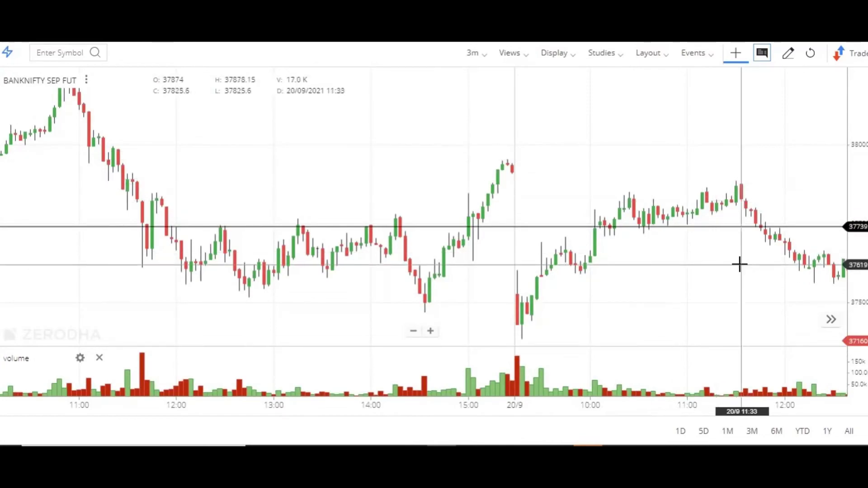
left_click_drag(747, 276, 559, 198)
scroll(694, 171, "down", 4)
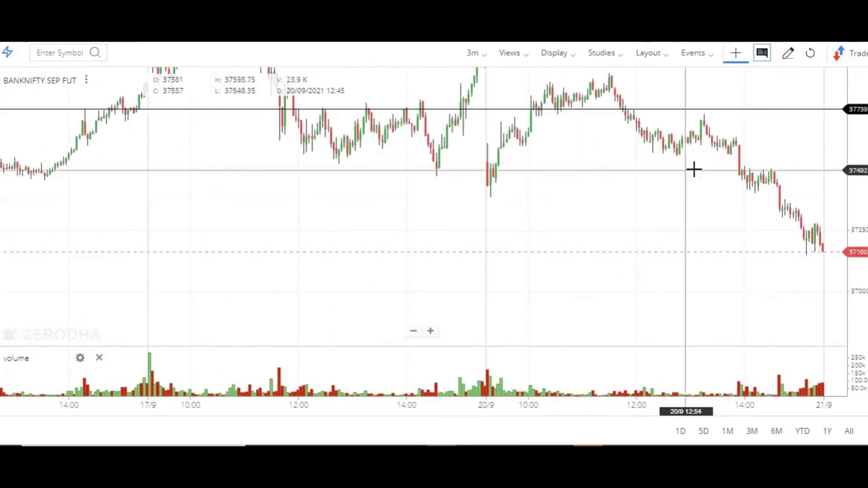
left_click_drag(693, 170, 617, 208)
left_click_drag(590, 85, 593, 155)
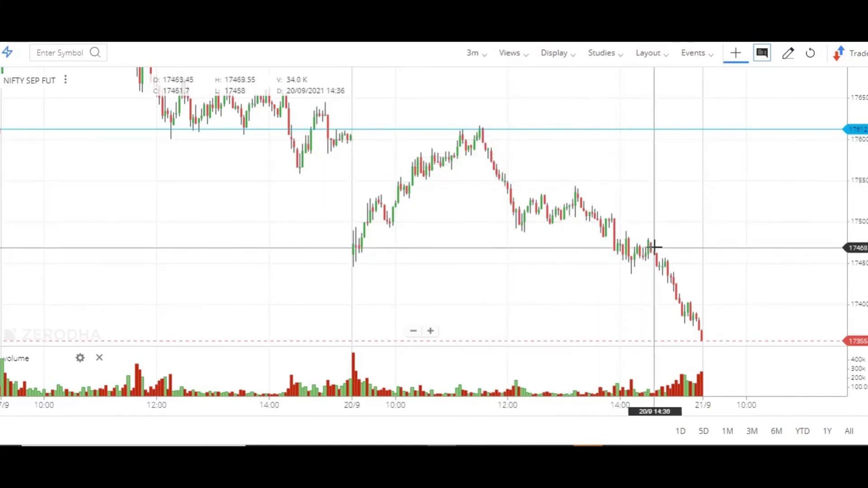
- Review the 20 September NIFTY SEP FUT decline at several zoom levels, from the blue horizontal line to the close
left_click_drag(636, 261, 603, 213)
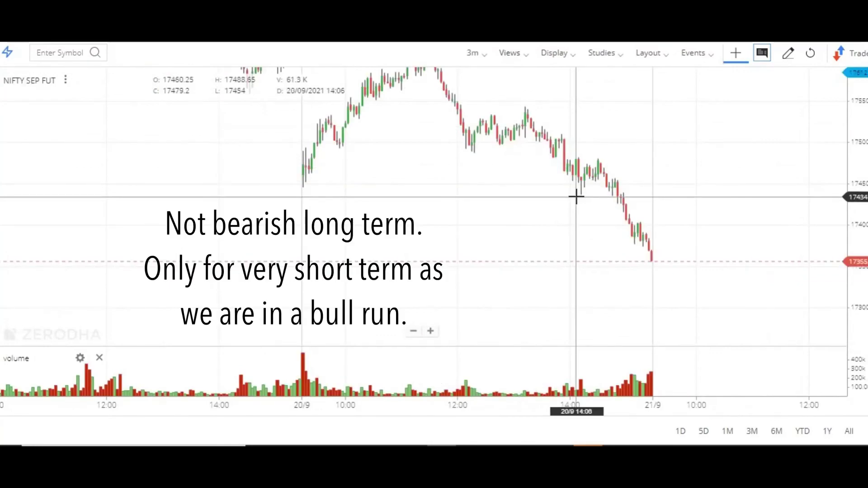
scroll(576, 197, "down", 3)
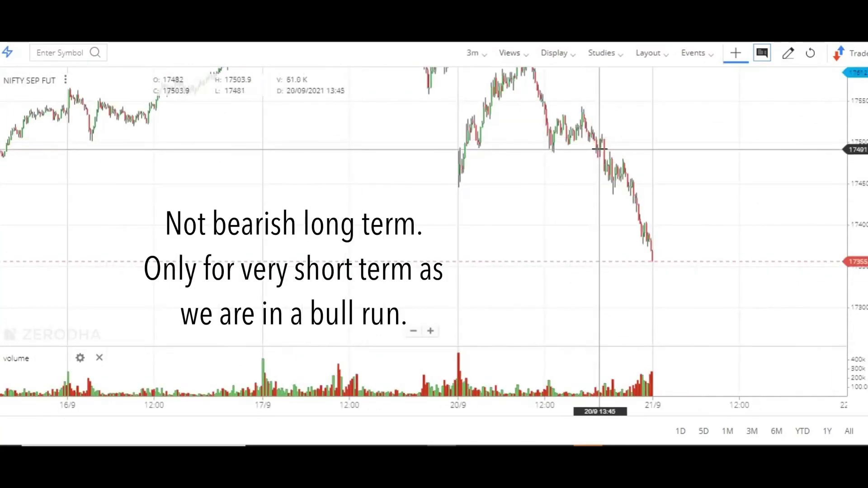
left_click_drag(599, 149, 603, 242)
scroll(602, 242, "up", 5)
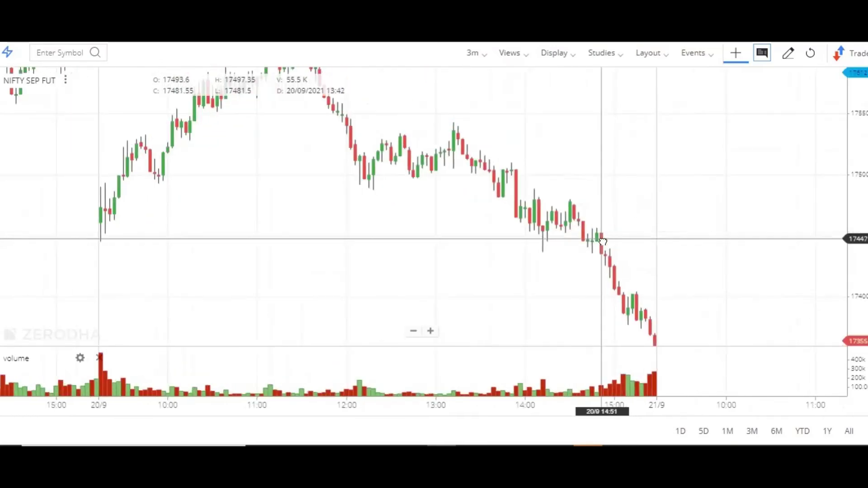
left_click_drag(430, 169, 490, 249)
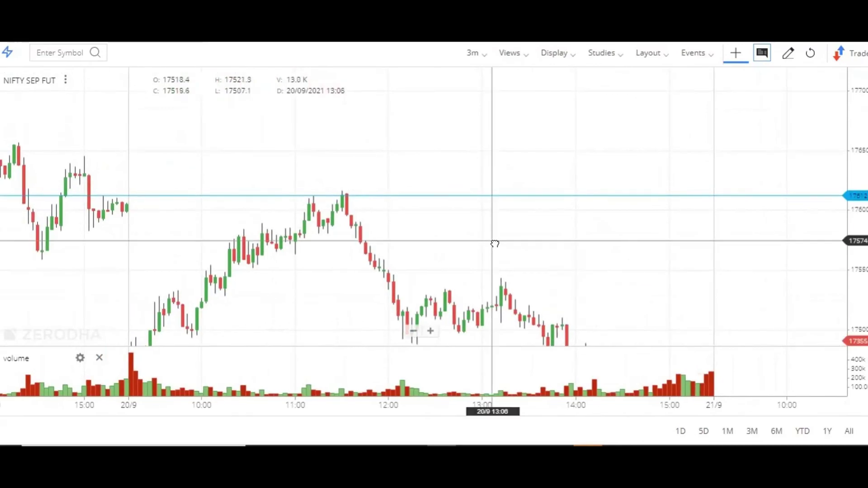